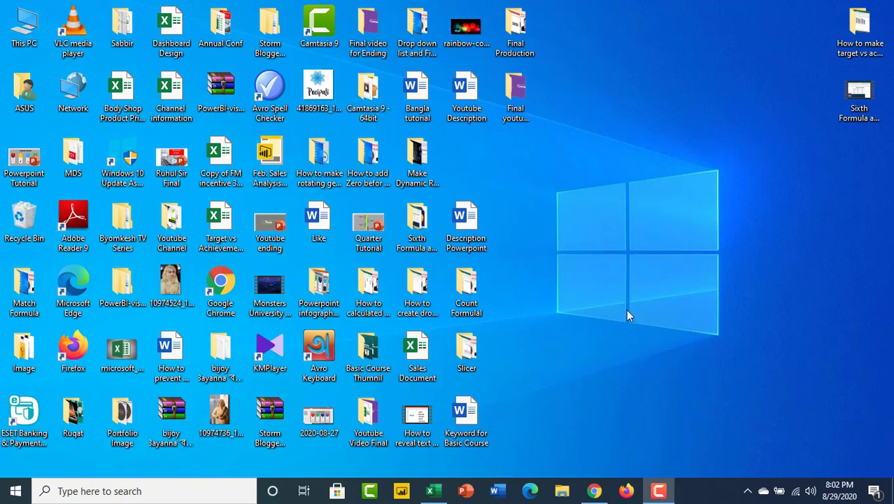
Switch to the Excel workbook and calculate the reunion Total in H6 by adding Male and Female with =H4+H5.
click(433, 491)
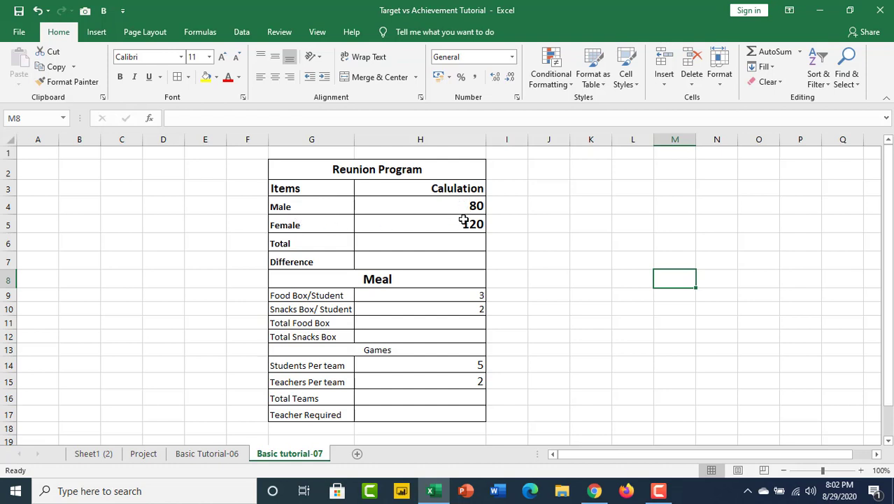
click(433, 247)
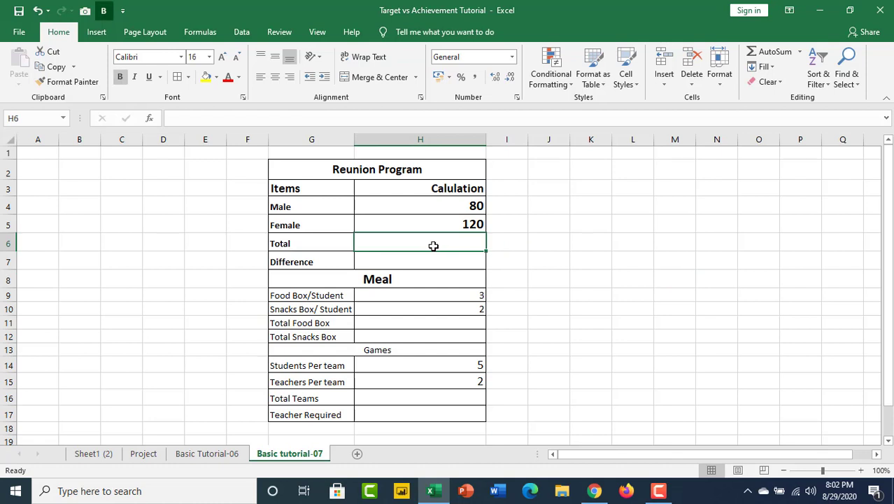
text(=)
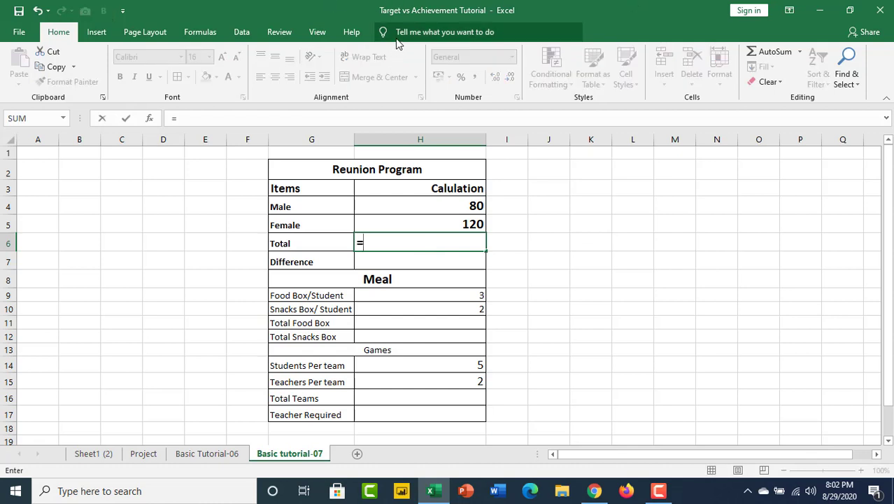
click(466, 206)
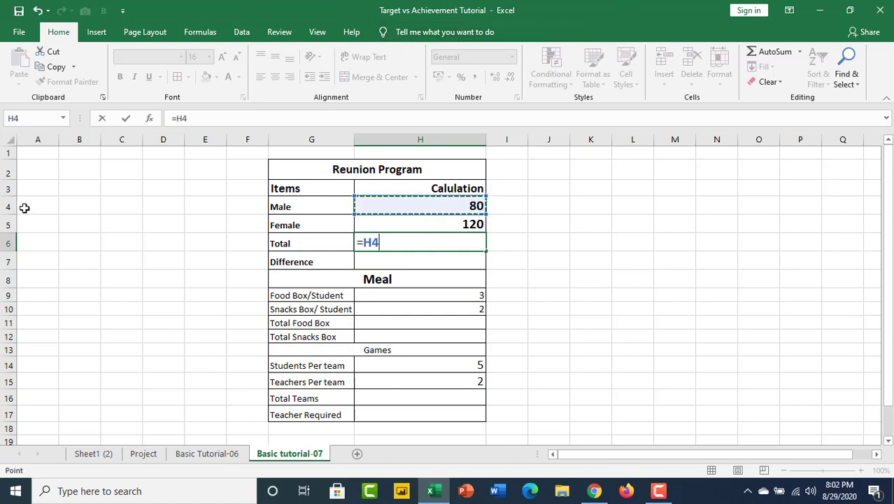
text(+)
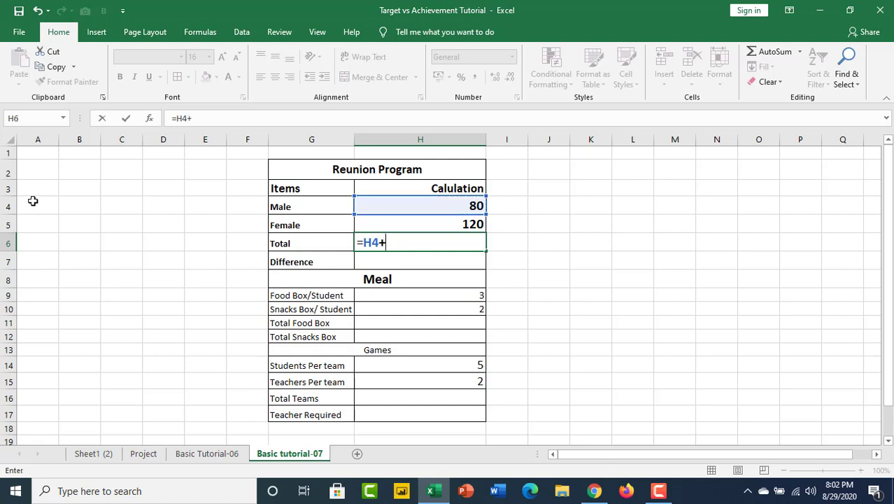
click(438, 226)
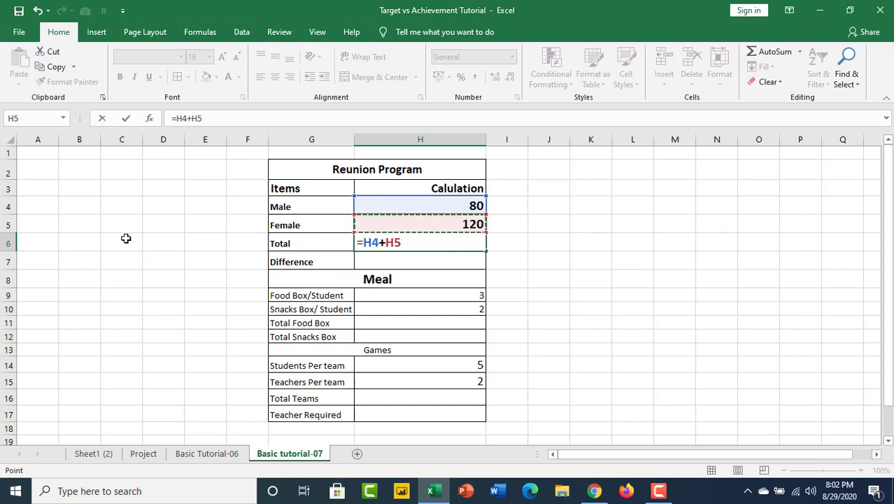
key(Return)
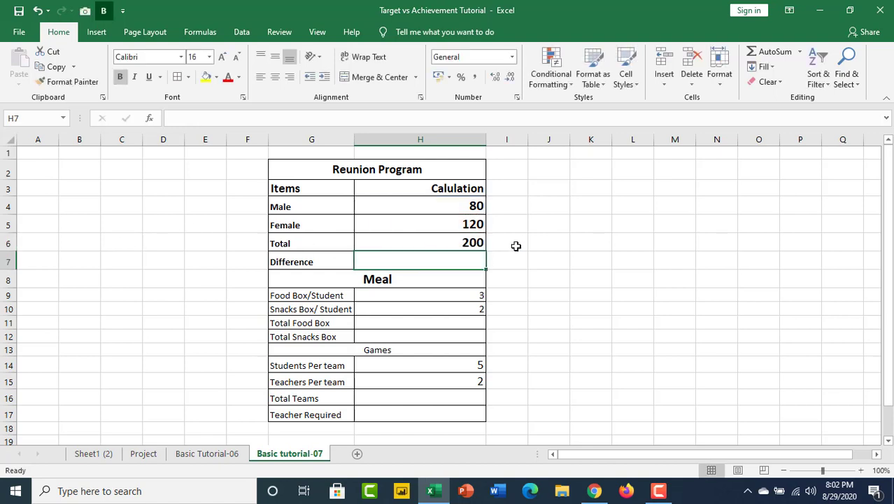
click(413, 247)
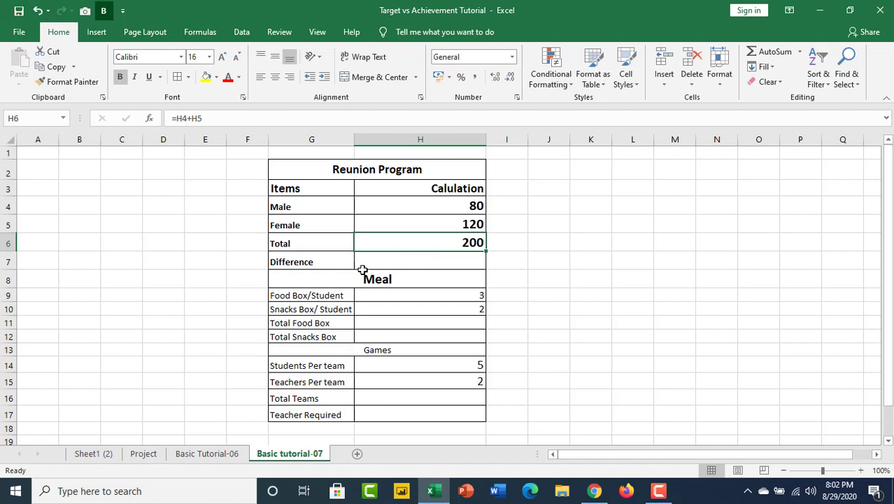
Calculate the Difference in H7 by subtracting Female from Total with the formula =H6-H5.
click(409, 256)
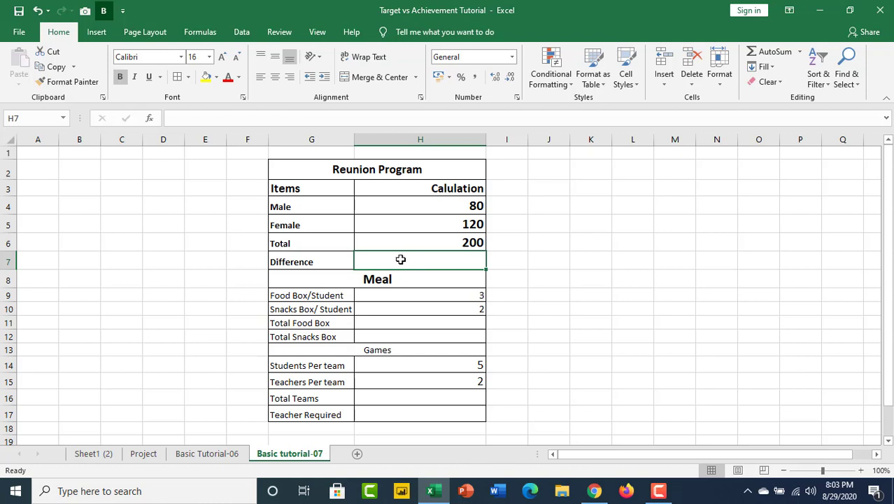
text(=)
click(451, 239)
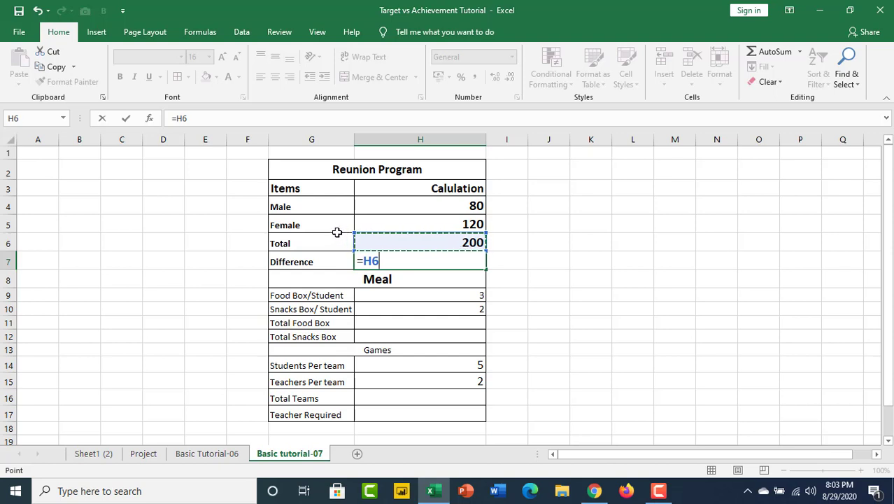
text(-)
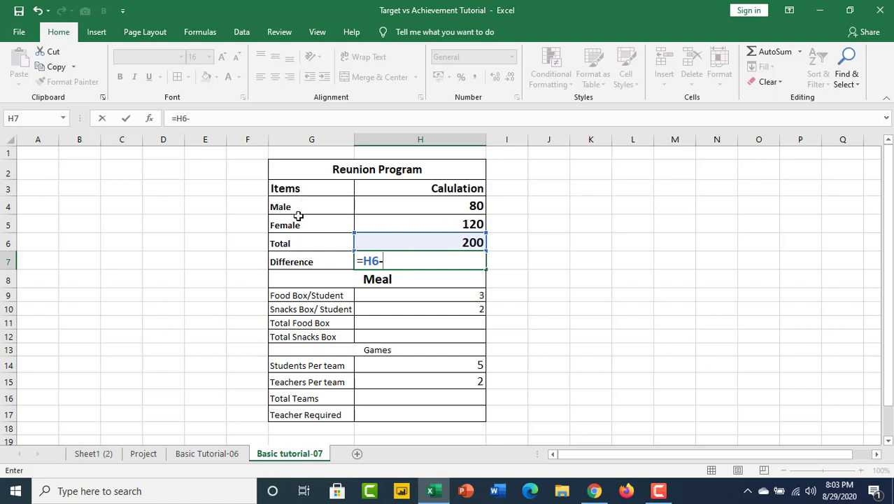
click(459, 225)
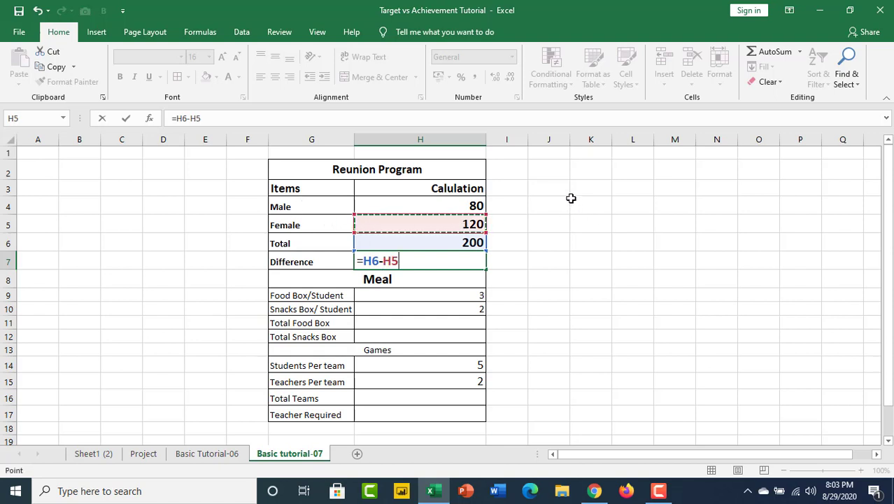
key(Return)
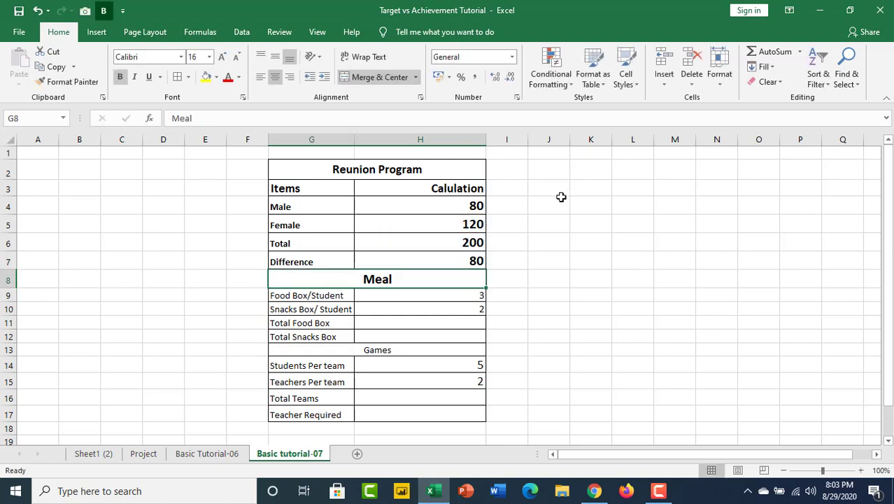
click(475, 260)
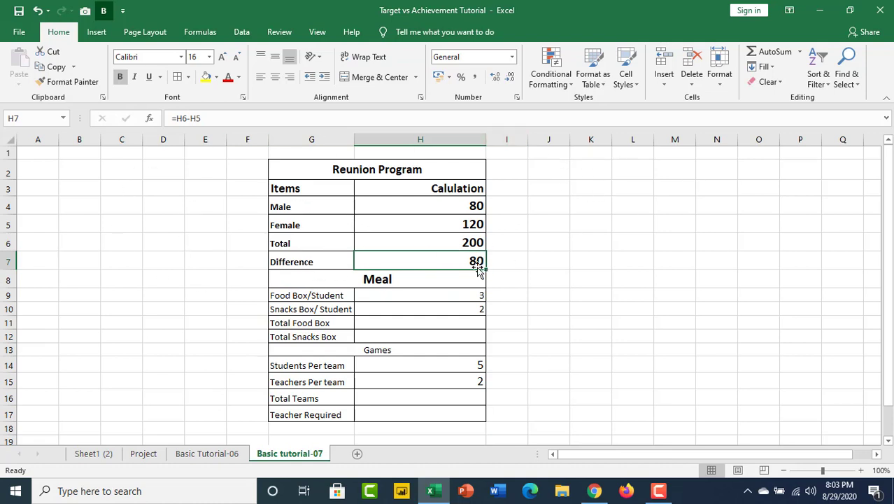
click(453, 242)
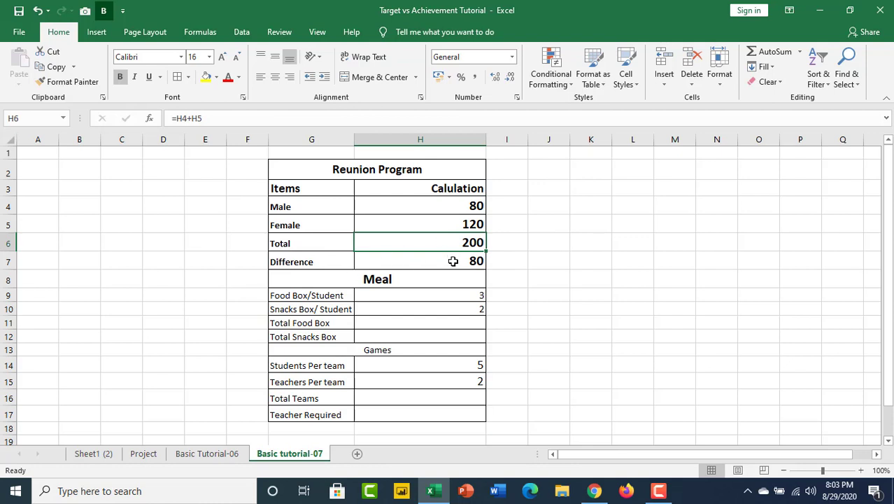
click(453, 261)
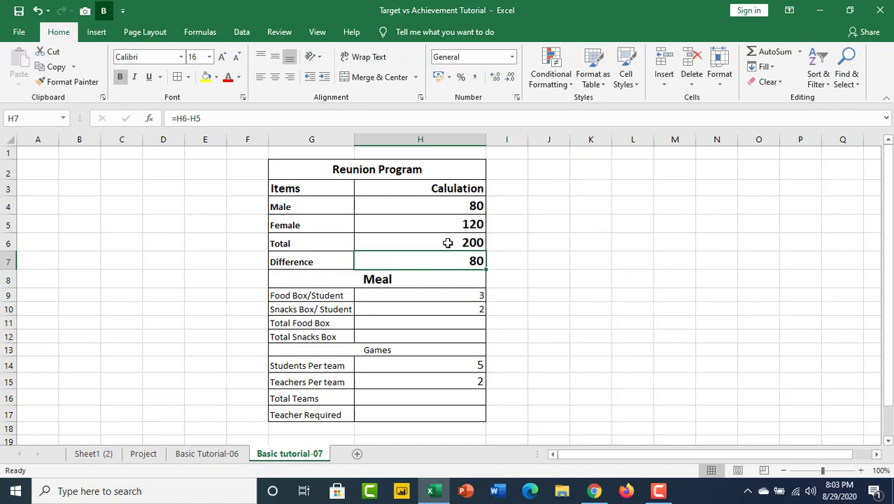
Calculate Total Food Box in H11 by multiplying the Total by Food Box/Student with =H6*H9.
scroll(380, 296, down, 2)
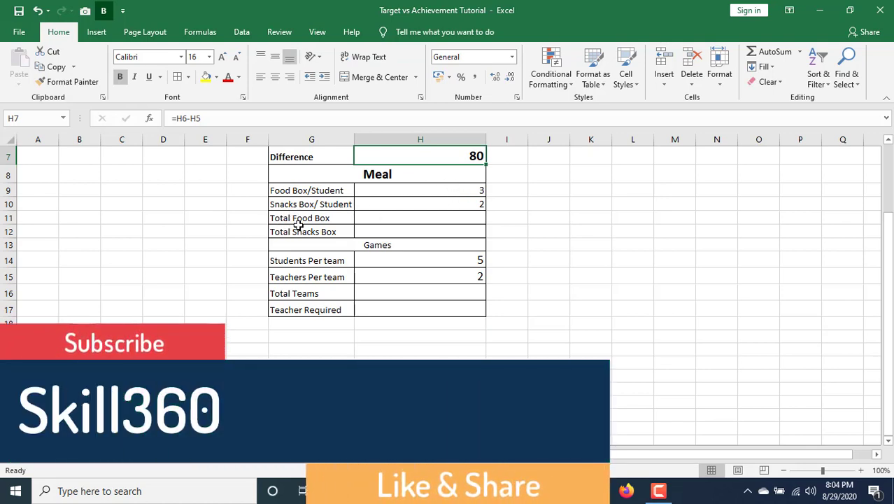
click(403, 217)
scroll(392, 226, up, 1)
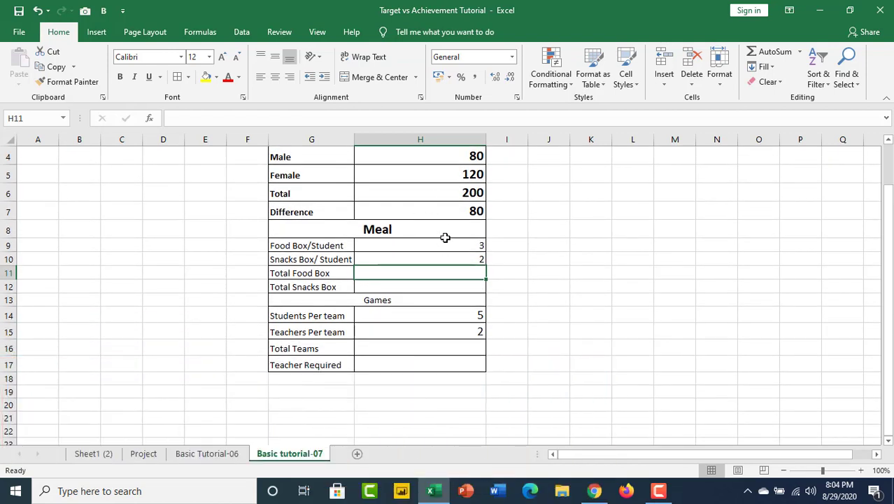
text(=)
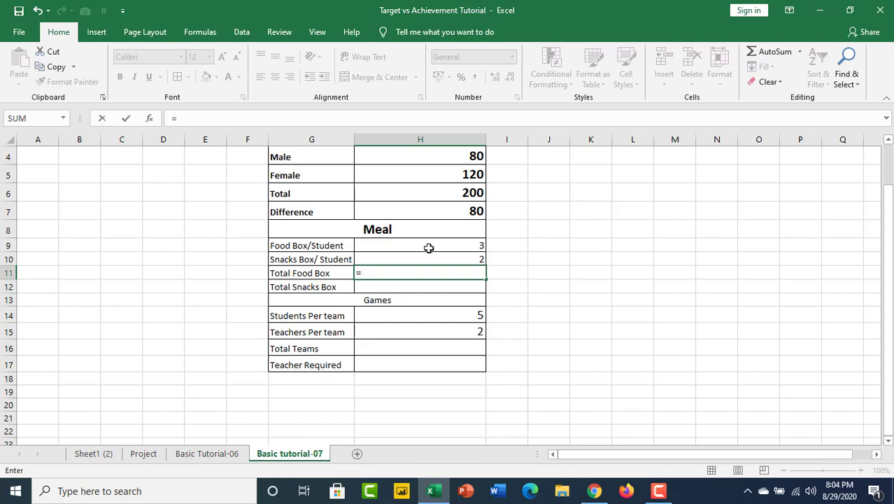
click(474, 195)
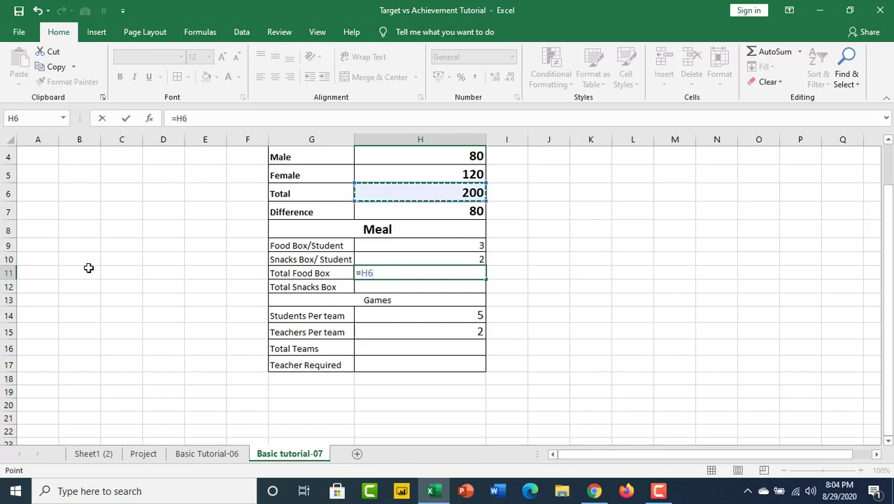
text(*)
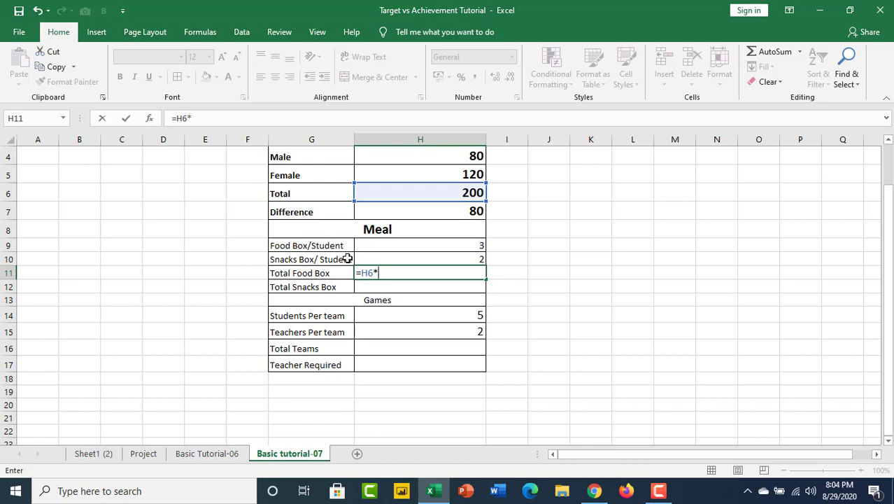
click(473, 249)
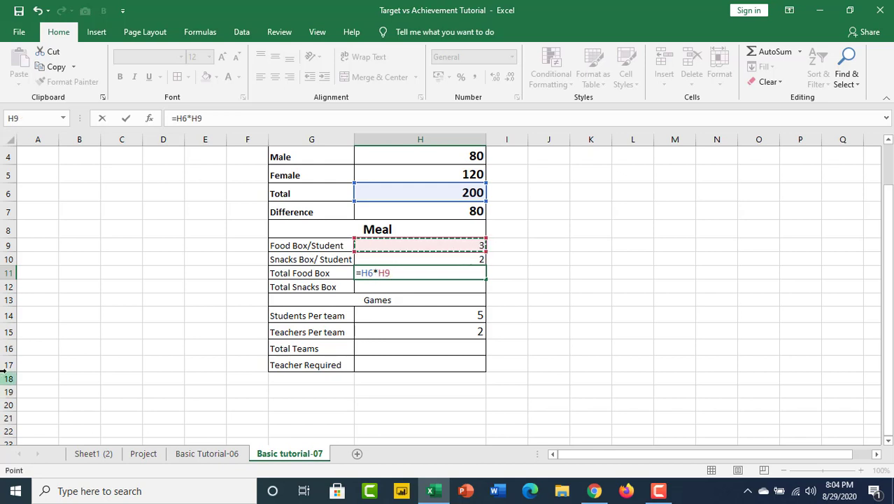
key(Return)
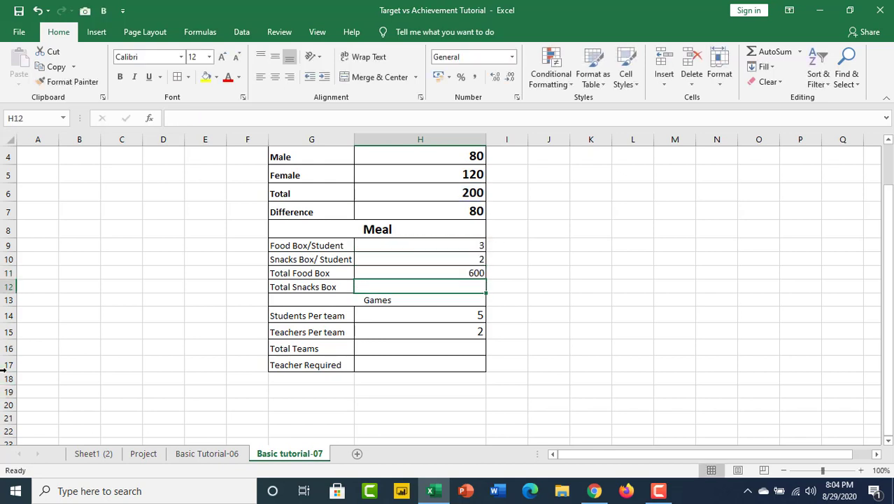
click(471, 274)
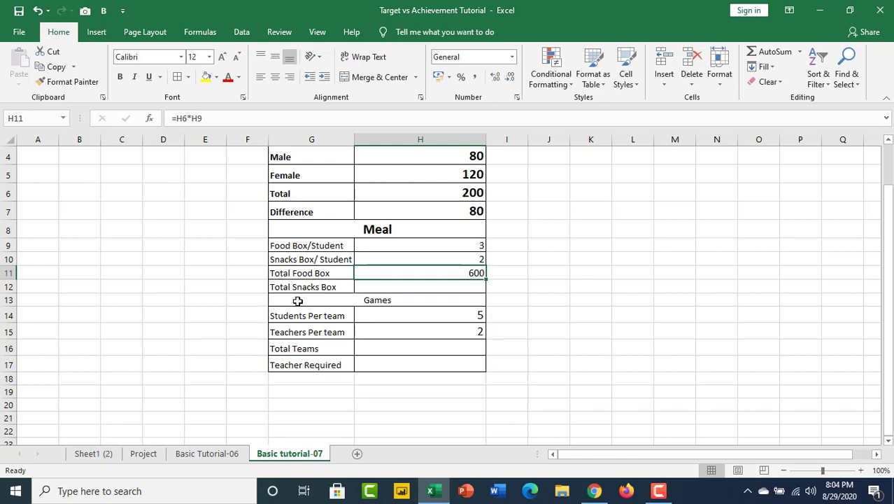
Calculate Total Snacks Box in H12 by multiplying the Total by Snacks Box/Student with =H6*H10.
click(433, 288)
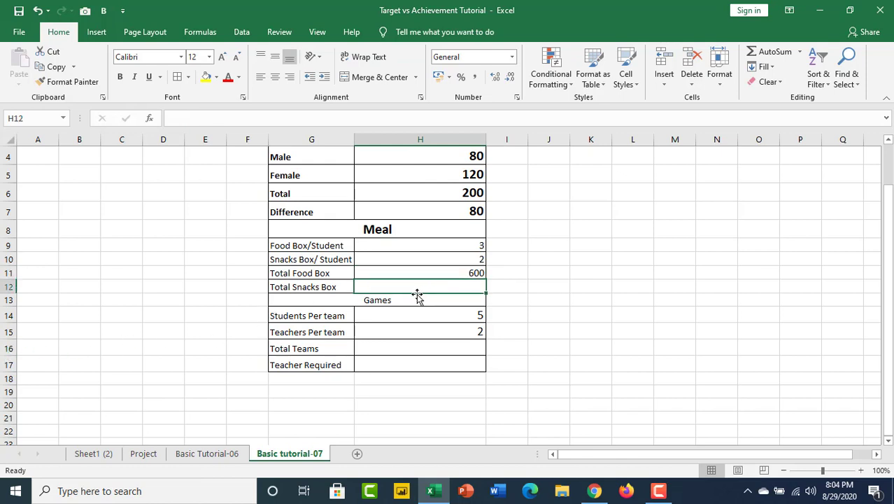
text(=)
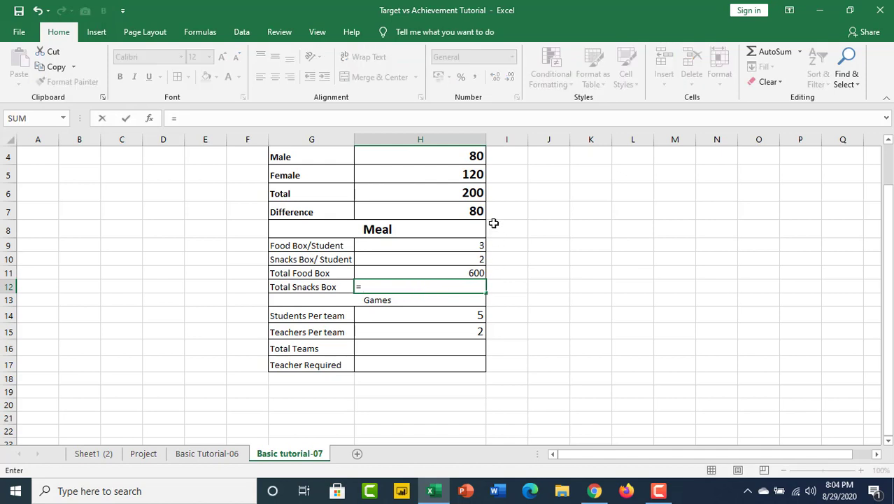
click(473, 194)
text(*)
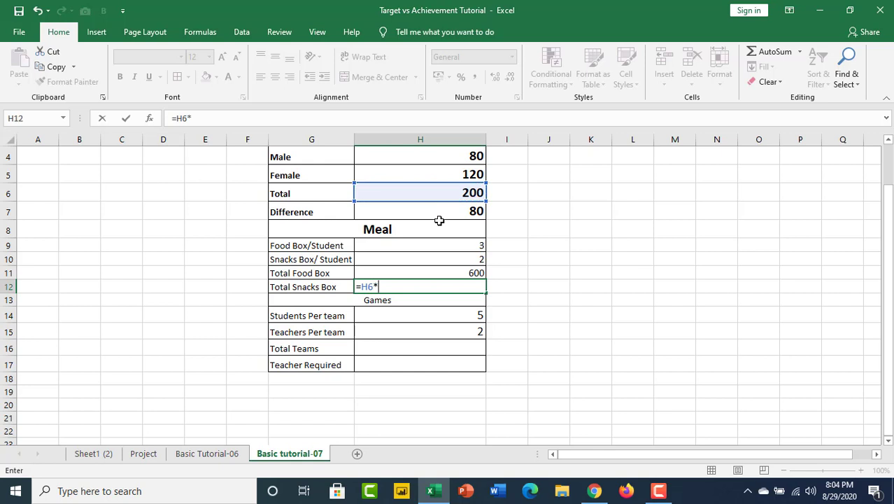
click(475, 260)
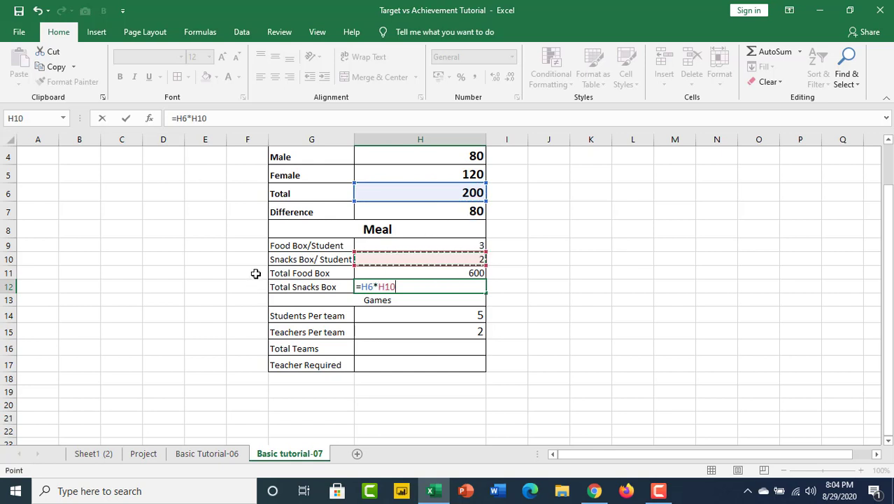
key(Return)
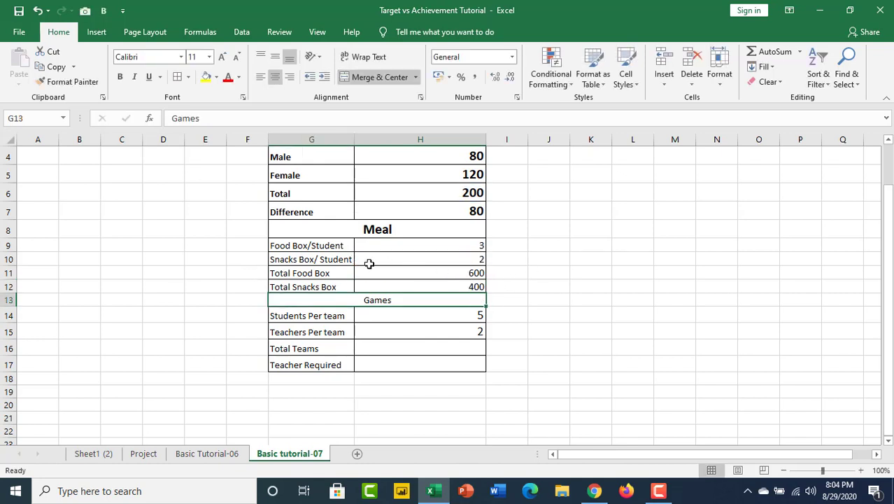
Make the Games heading in row 13 bold and increase its font size to 22.
scroll(331, 276, down, 1)
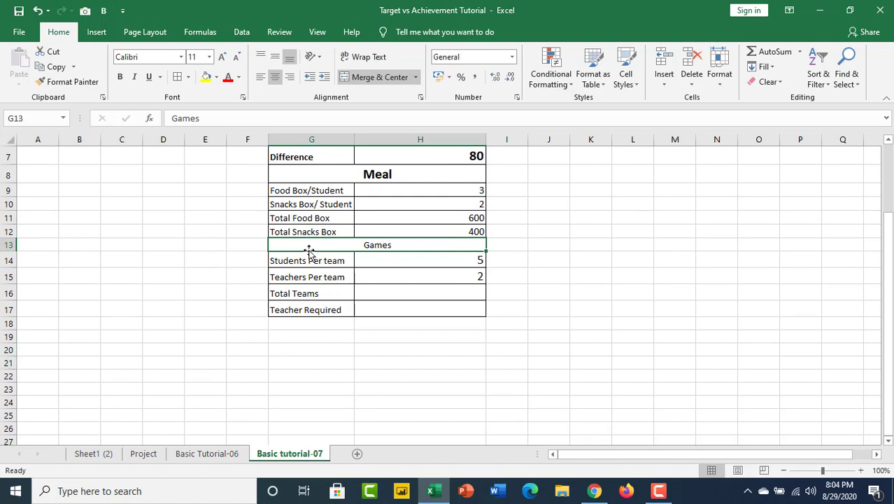
click(119, 76)
click(223, 57)
click(223, 57)
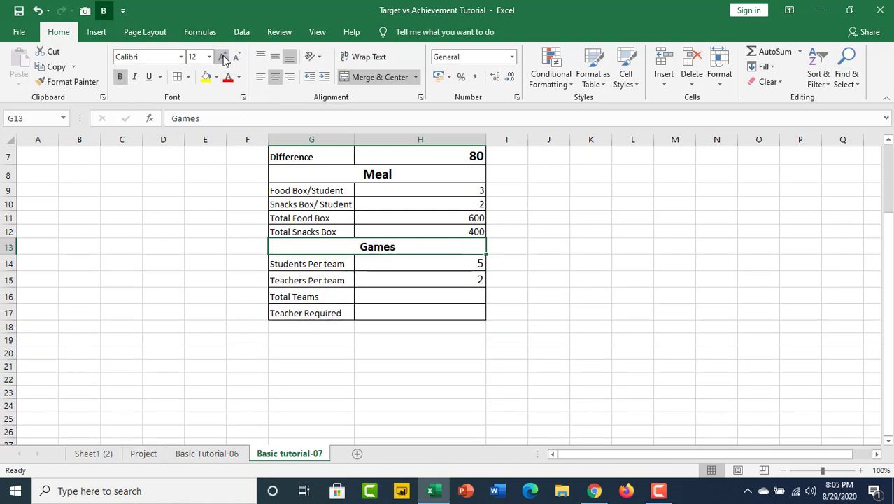
click(223, 56)
click(223, 57)
click(223, 57)
click(223, 57)
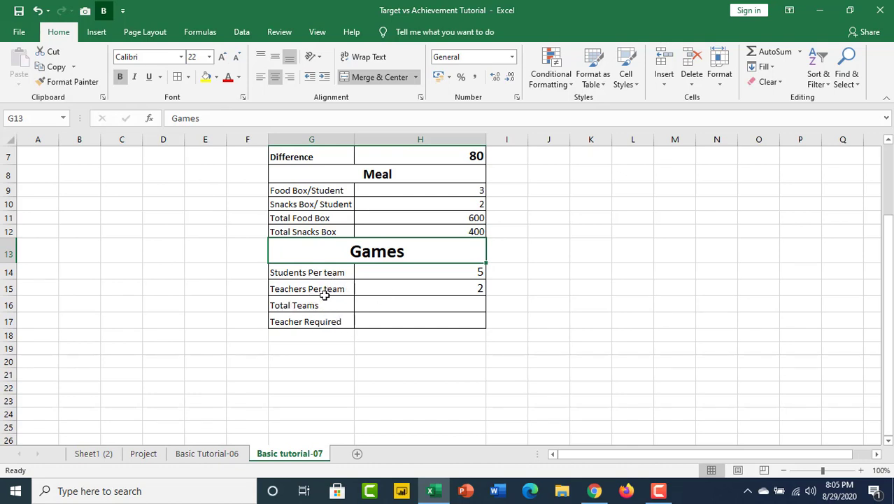
Calculate Total Teams in H16 by dividing the Total by Students Per team with the formula =H6/H14.
click(471, 273)
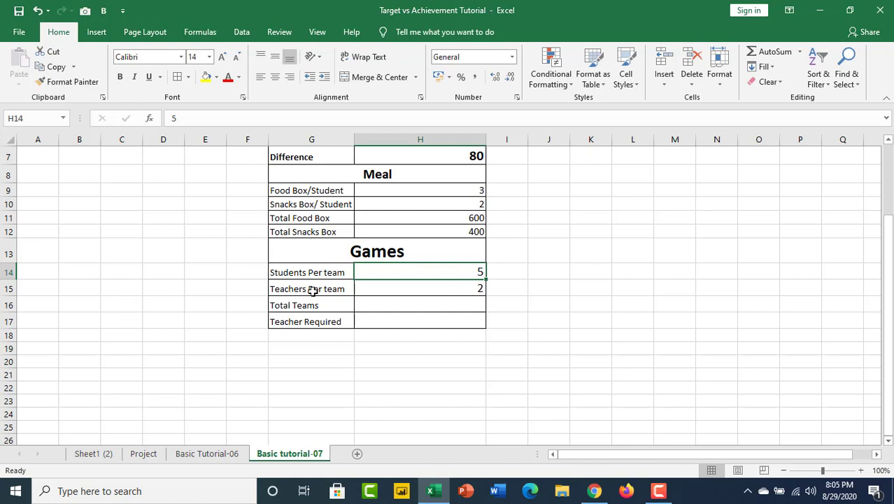
click(453, 284)
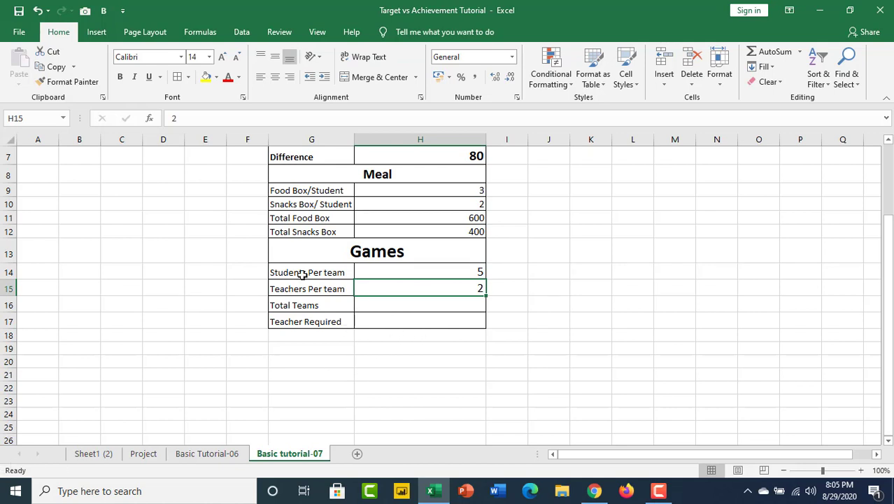
click(441, 306)
text(=)
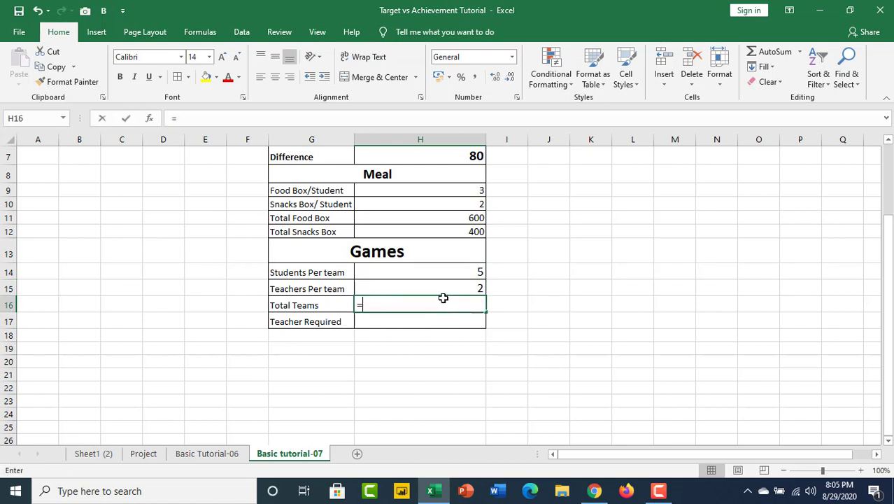
scroll(426, 278, up, 2)
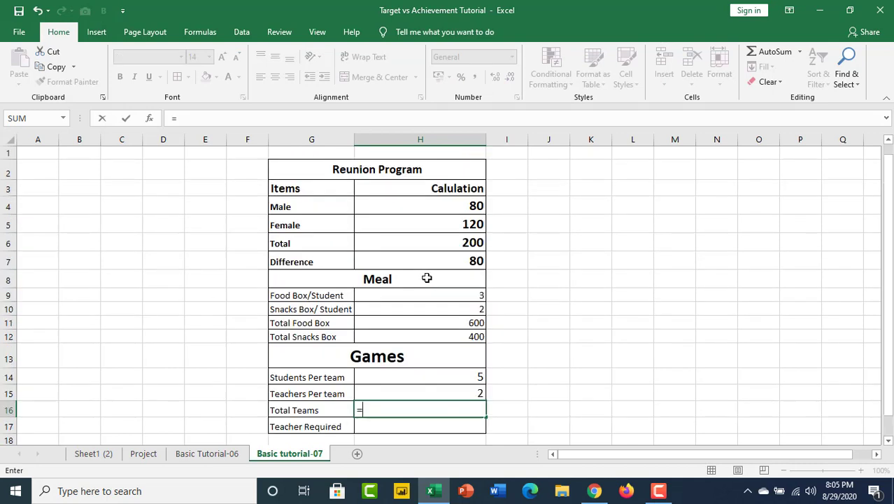
click(473, 243)
scroll(538, 381, down, 2)
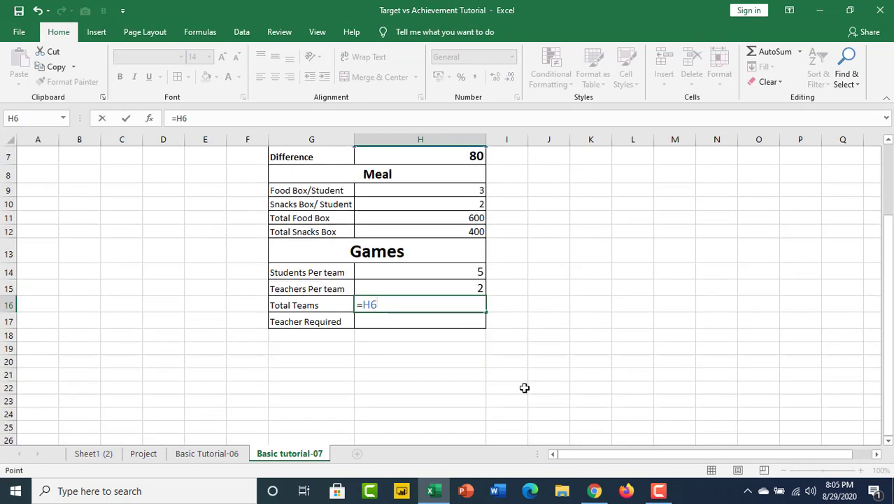
text(/)
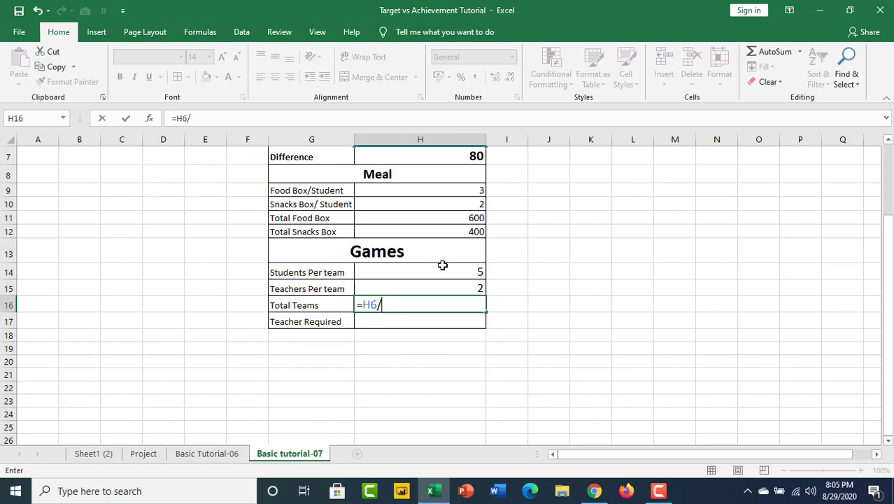
click(480, 272)
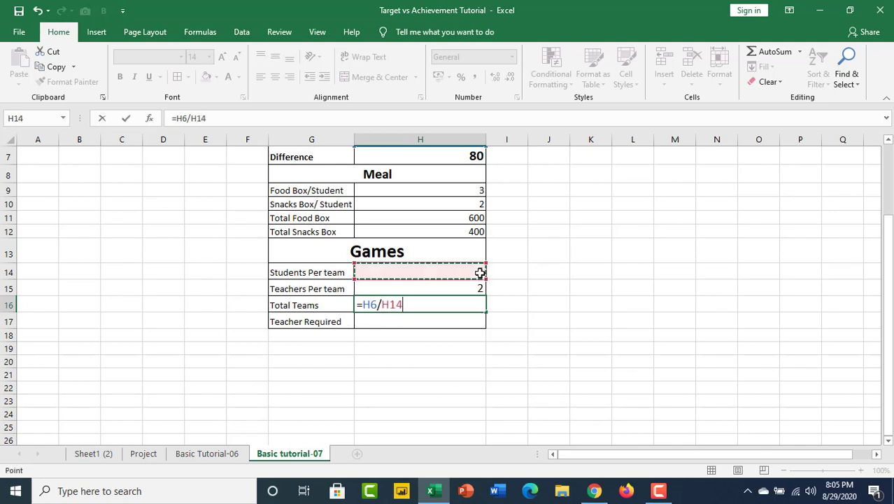
key(Return)
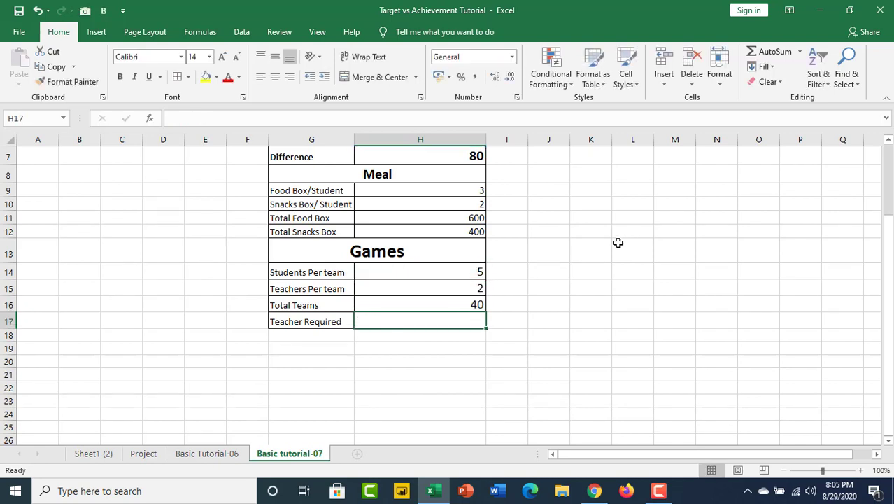
Make the Total Teams value in H16 bold and increase its font size to 20.
click(474, 308)
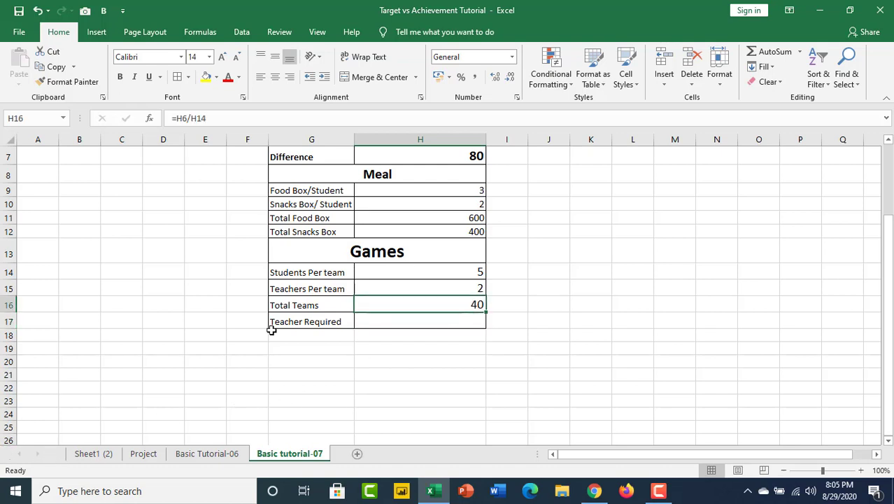
click(120, 77)
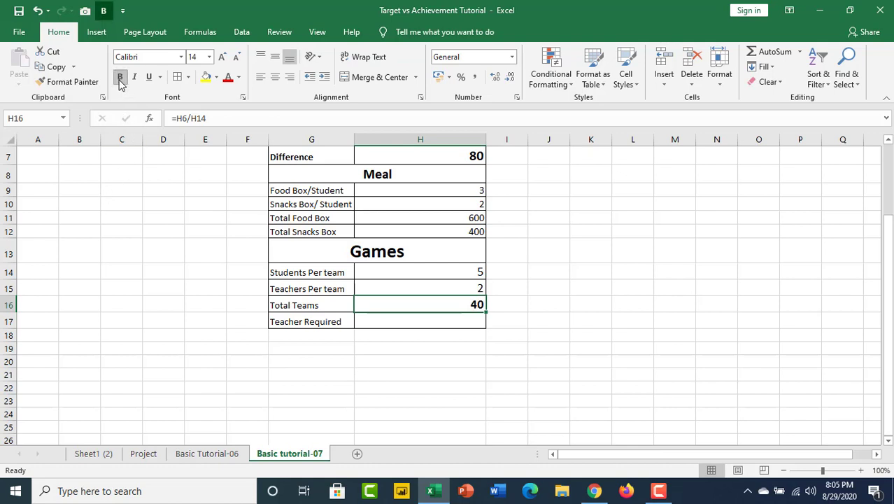
click(222, 58)
click(222, 58)
click(222, 58)
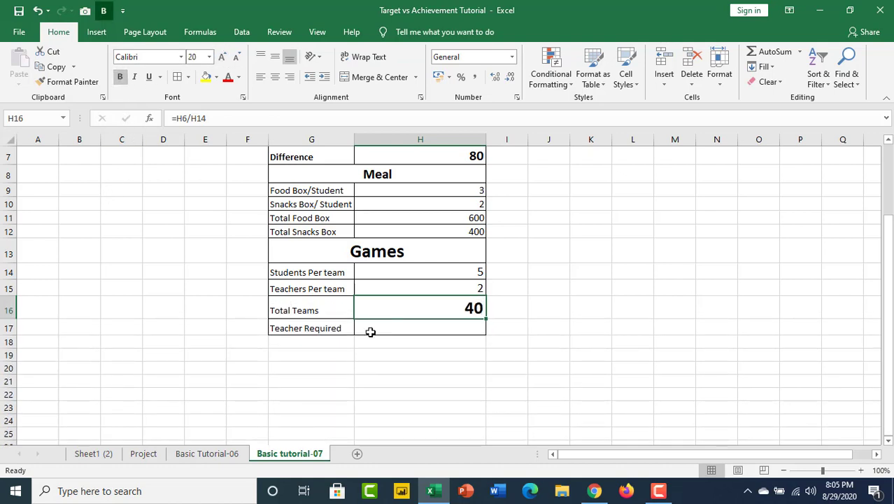
Calculate Teacher Required in H17 by multiplying Total Teams by Teachers Per team with the formula =H16*H15.
click(410, 328)
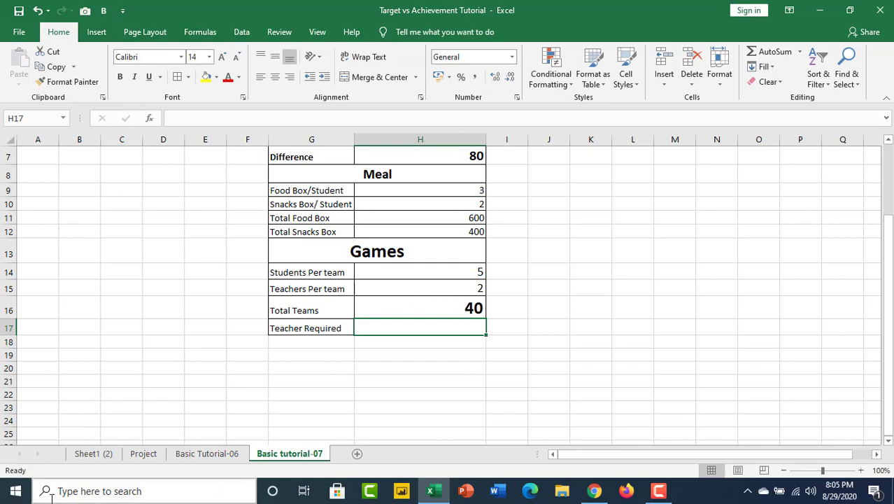
text(=)
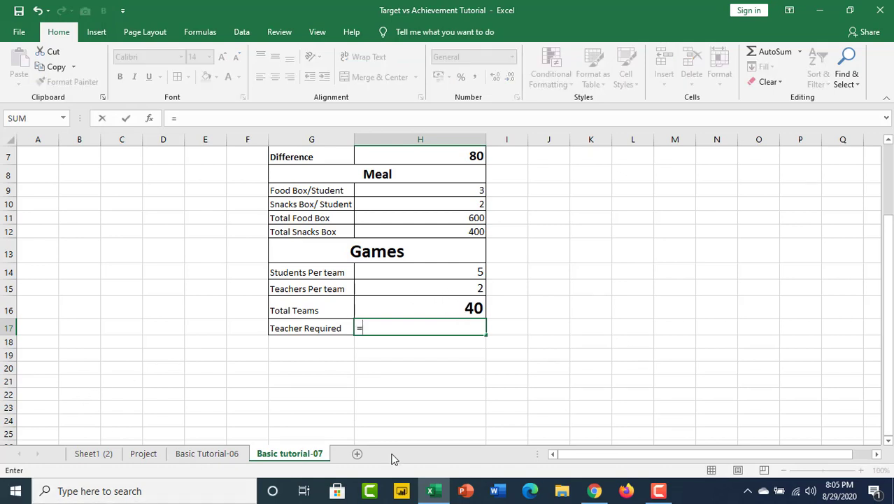
click(471, 310)
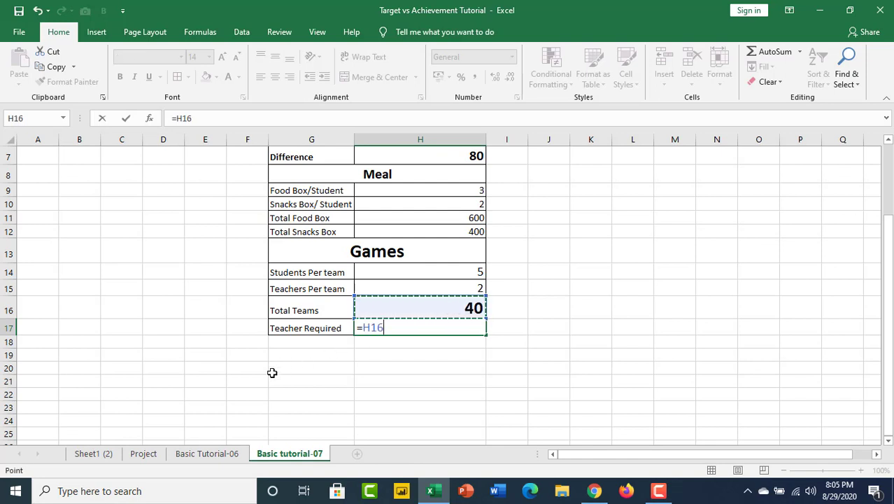
text(*)
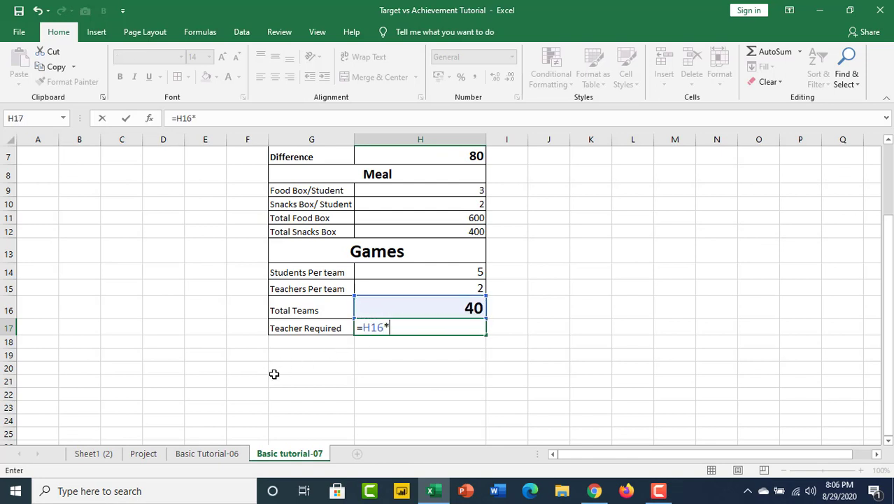
click(476, 289)
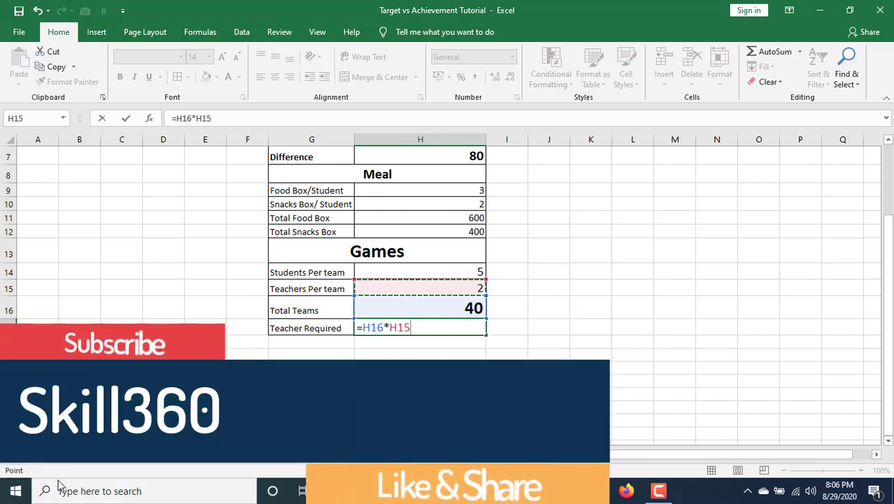
key(Return)
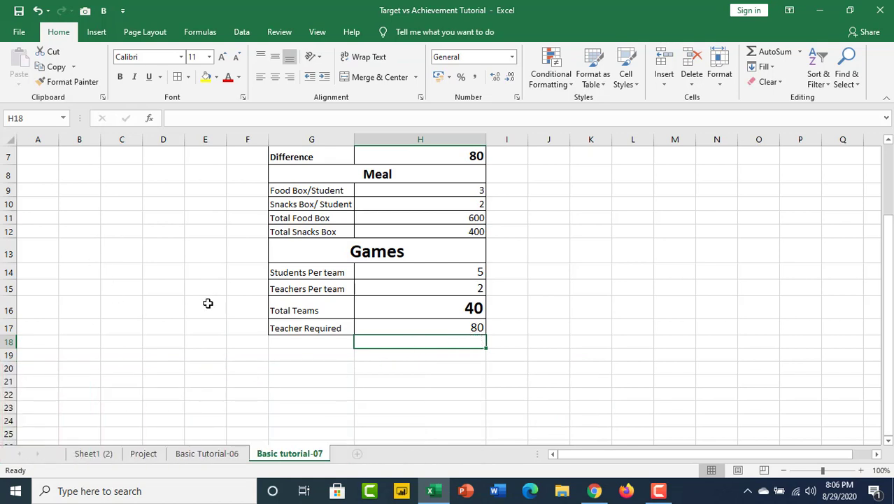
scroll(428, 300, up, 2)
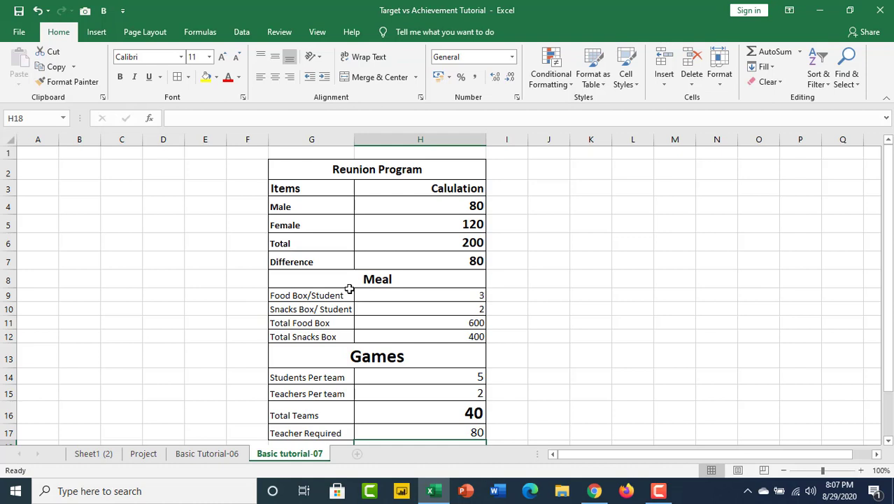
click(659, 490)
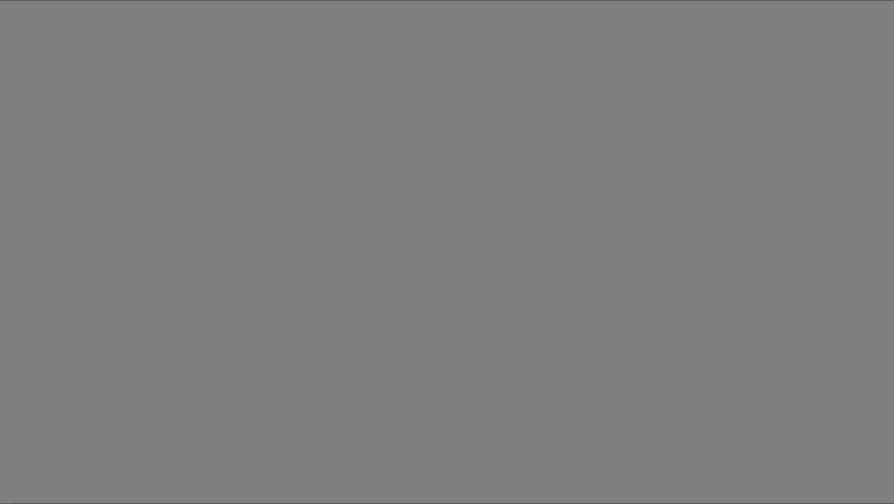